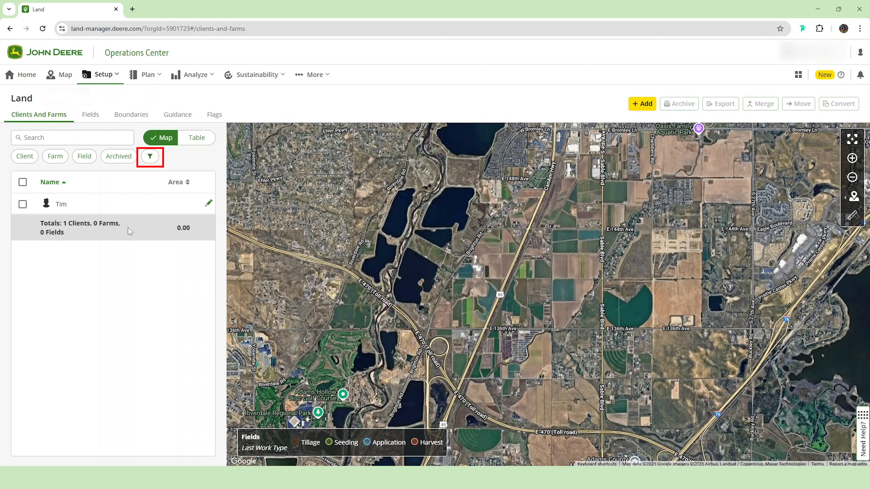
Step: Examine the available filters for clients, farms and fields, and close them without setting any
left_click(150, 156)
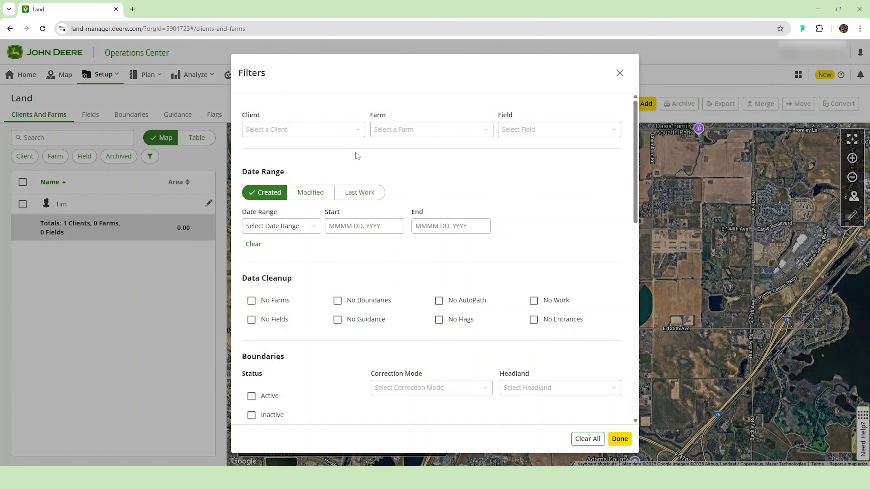
left_click_drag(636, 158, 619, 165)
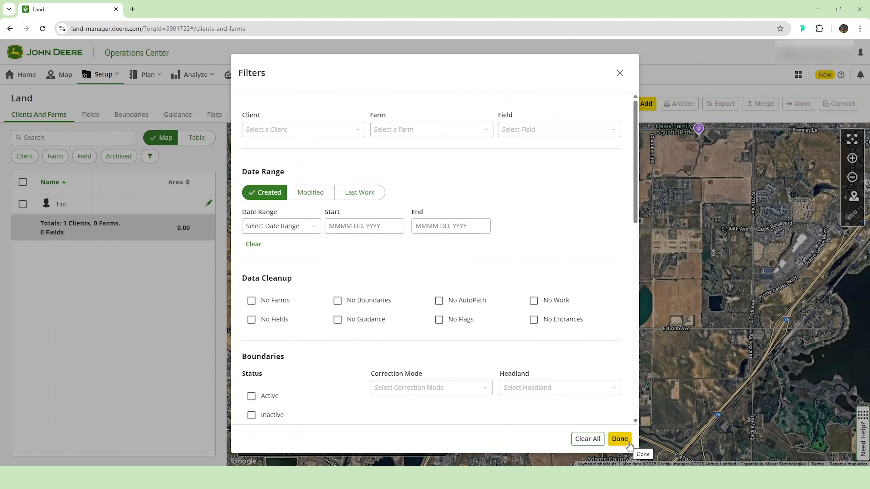
left_click(619, 439)
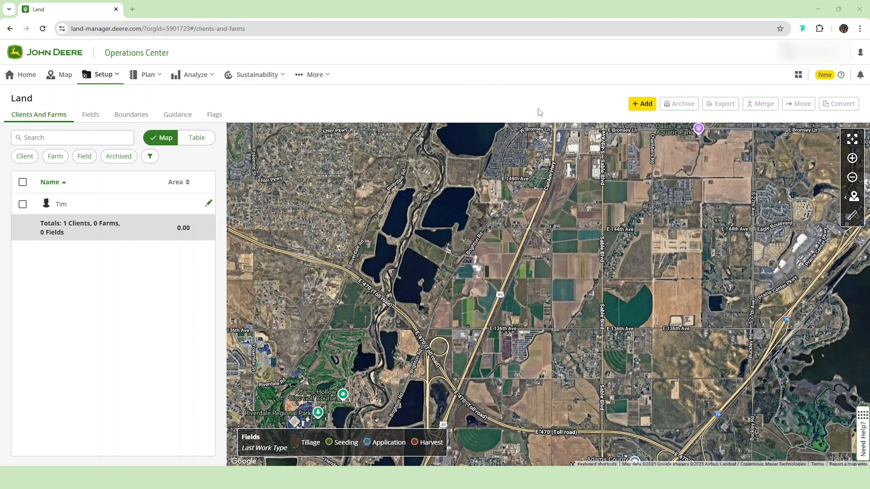
Step: Start a new field for the existing client and add a new farm named OpsCenter for it
left_click(639, 104)
left_click(488, 284)
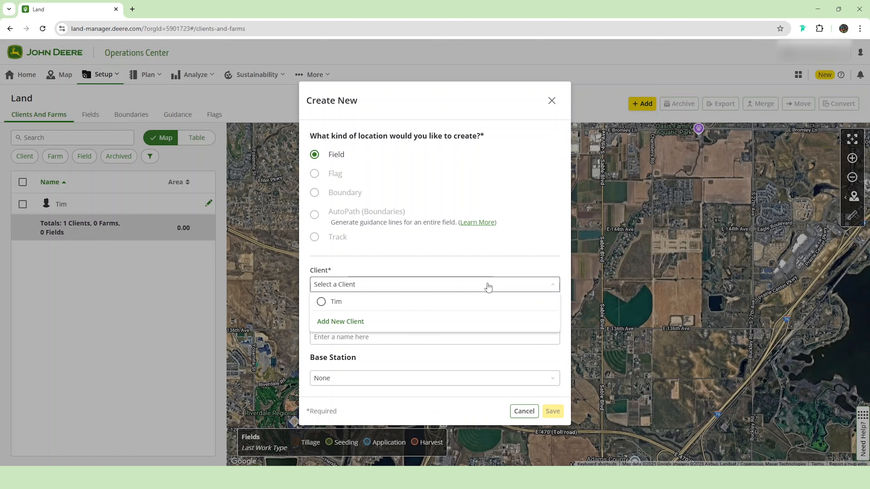
left_click(485, 302)
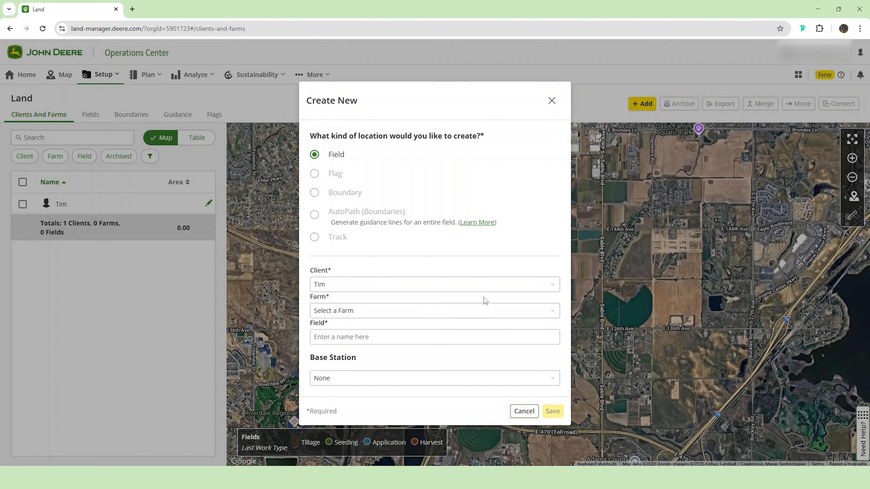
left_click(480, 310)
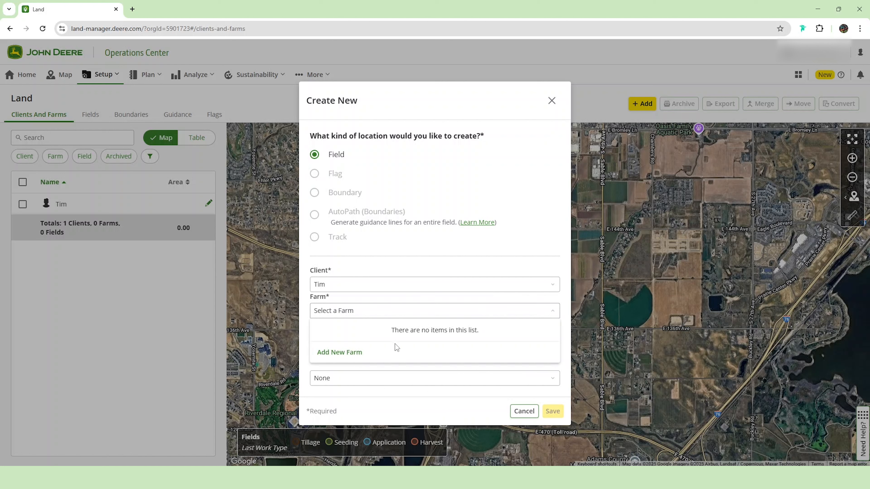
left_click(353, 356)
left_click(355, 312)
type("Ops")
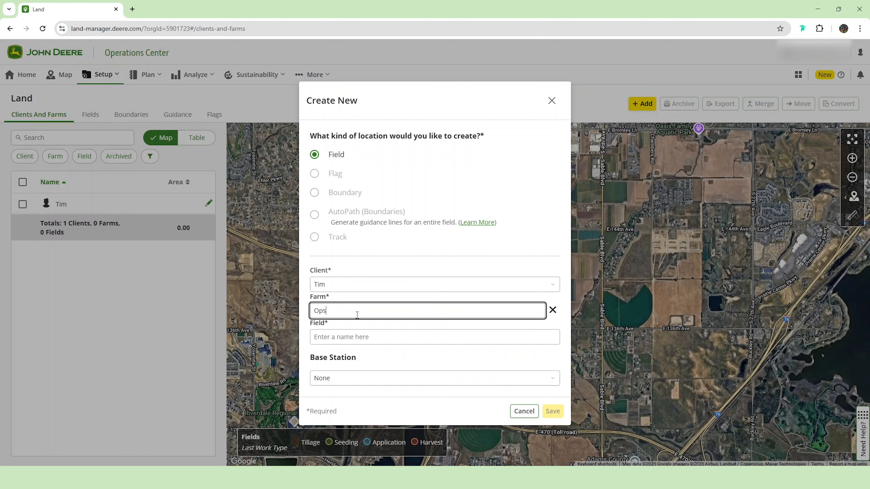
type("Center")
Step: Name the new field Test01, keep the base station at None, and save the field
left_click(356, 337)
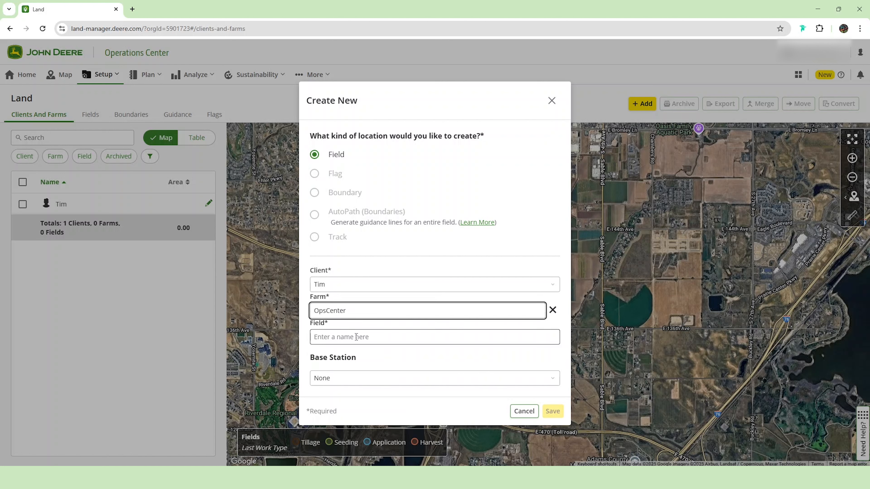
left_click(356, 337)
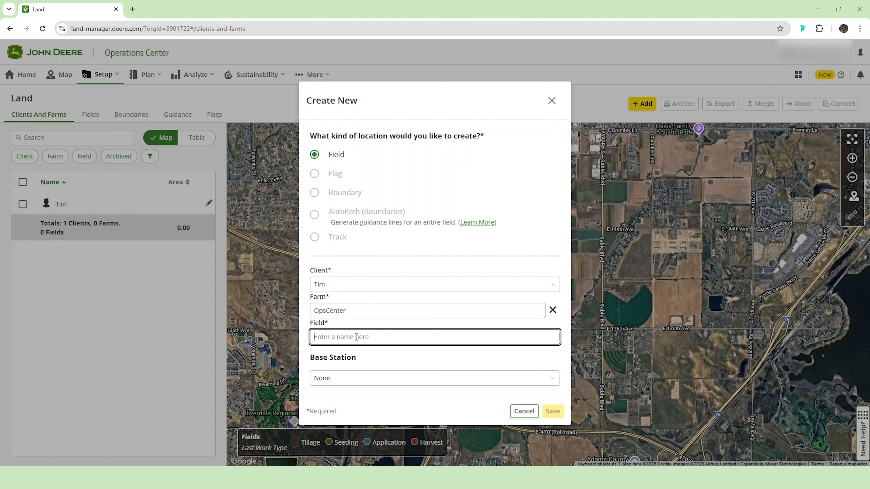
type("Test01")
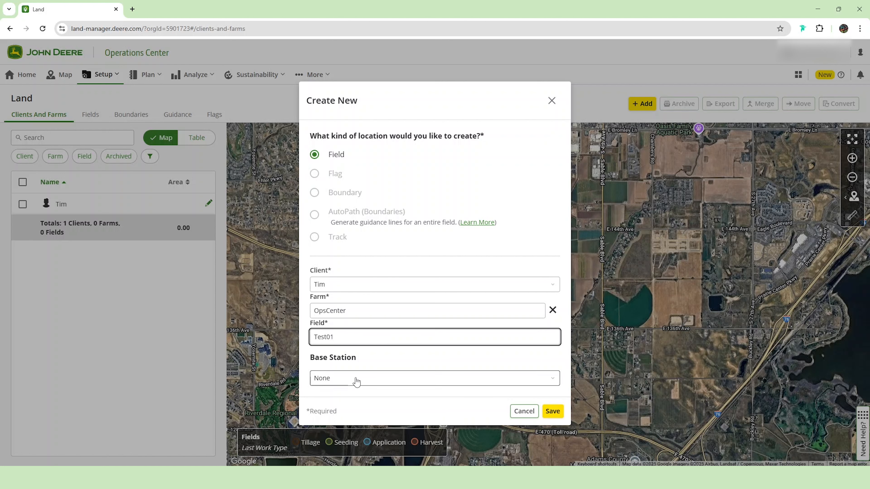
left_click(361, 366)
left_click(362, 377)
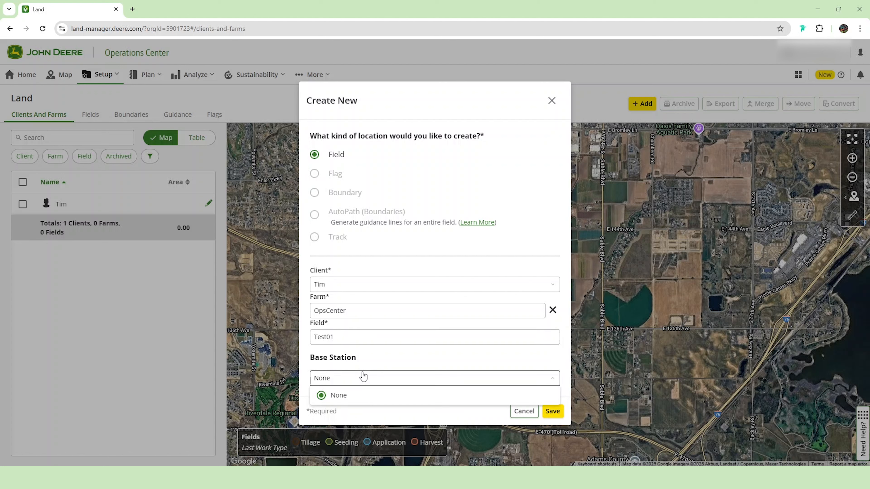
left_click(364, 376)
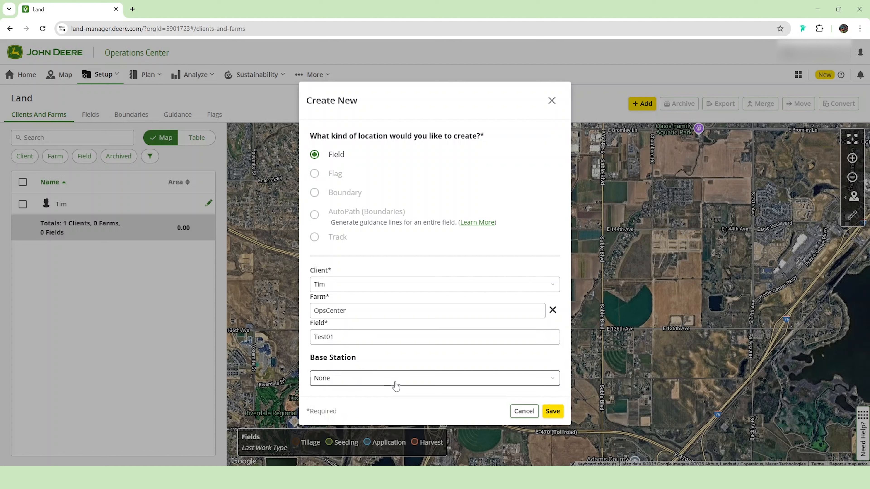
left_click(557, 419)
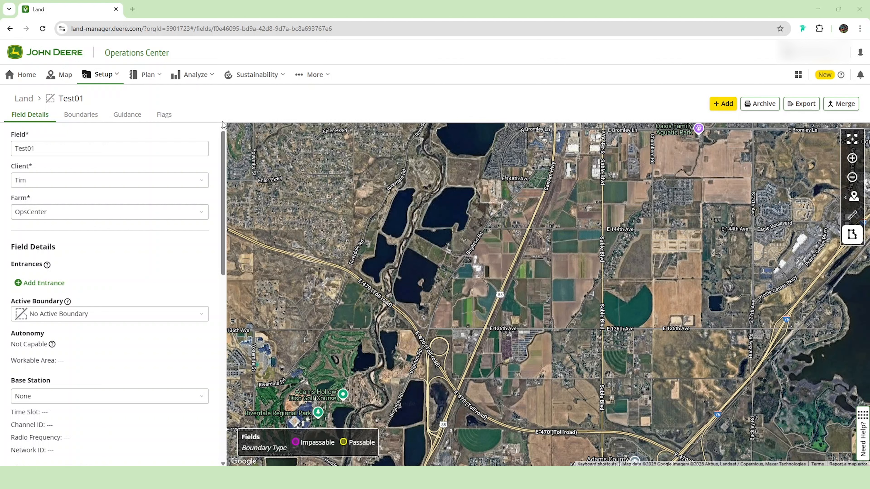
Step: Review the Test01 field details and start a new drawn boundary associated with that field
left_click_drag(223, 144, 197, 344)
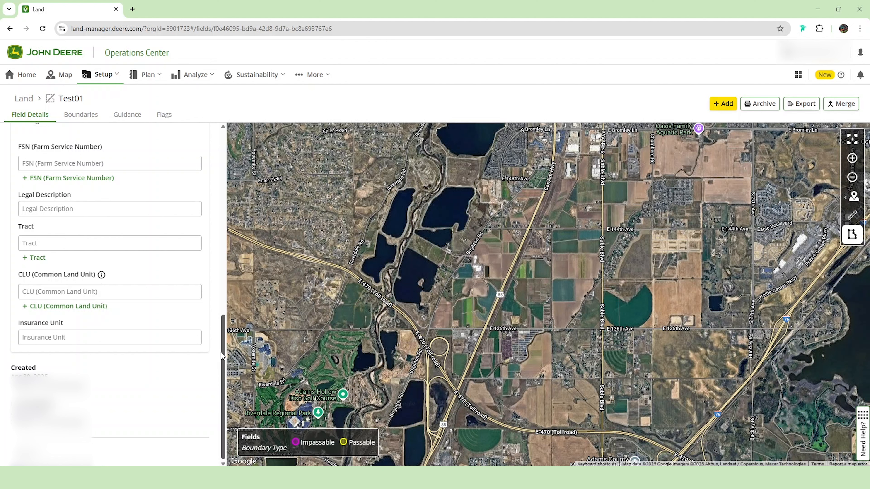
left_click_drag(222, 356, 222, 321)
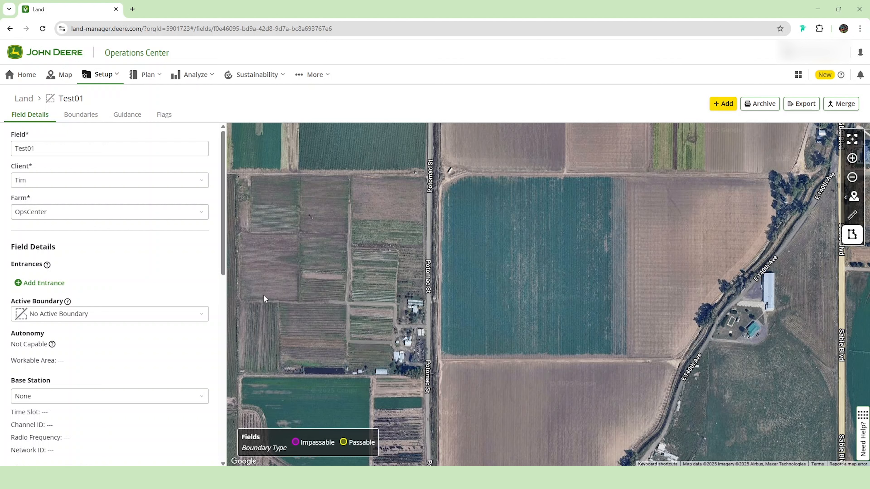
left_click(205, 315)
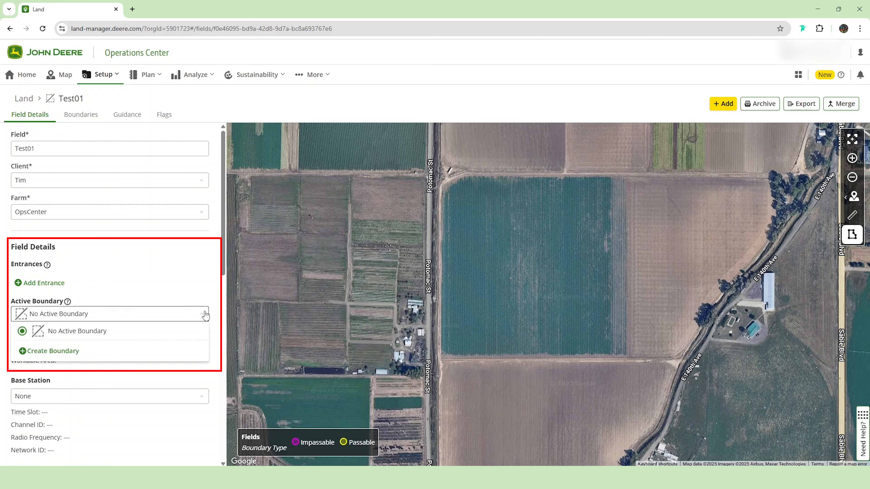
left_click(72, 353)
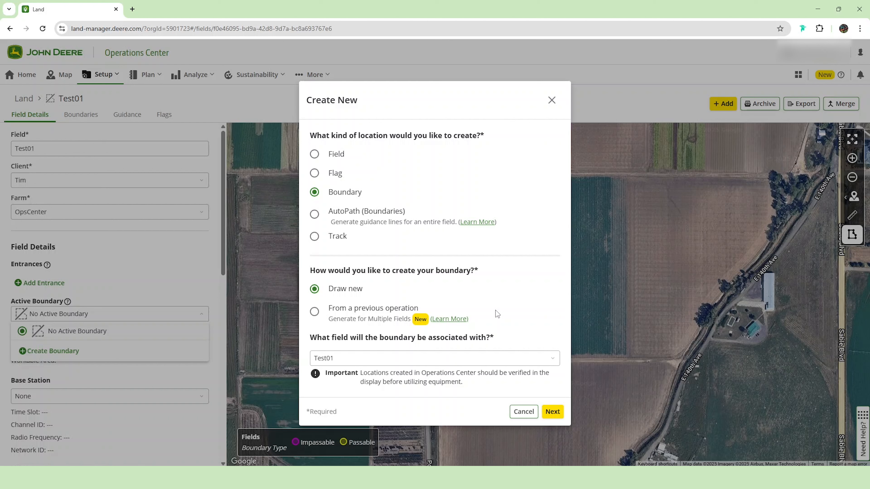
left_click(553, 412)
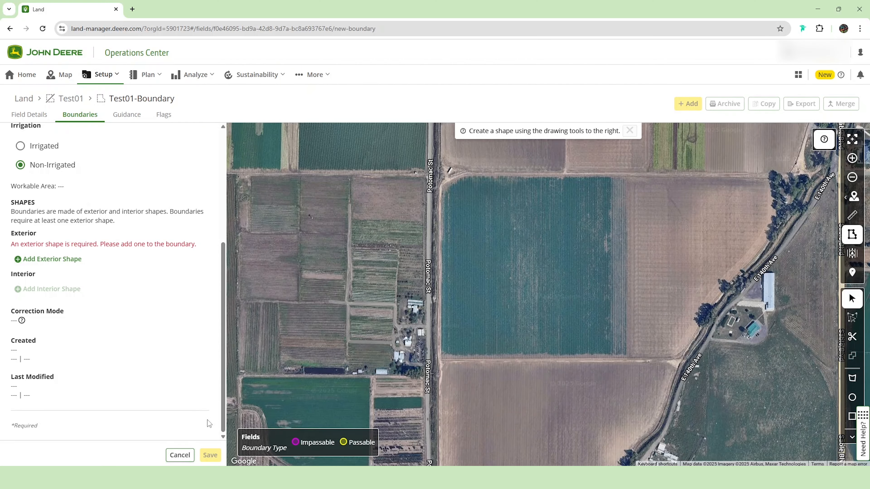
Step: Add an exterior shape and draw its closed five-corner polygon around the teal field east of Potomac St, cutting off the northwest corner
left_click(44, 258)
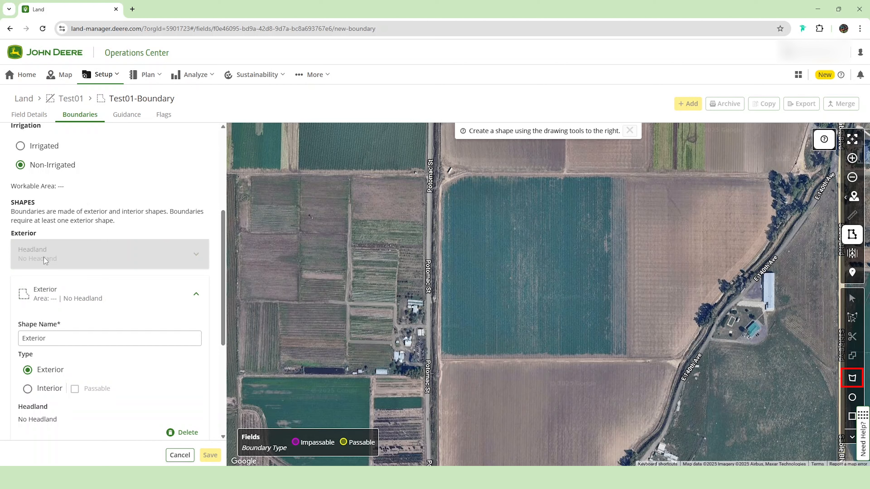
scroll(43, 256, "down", 1)
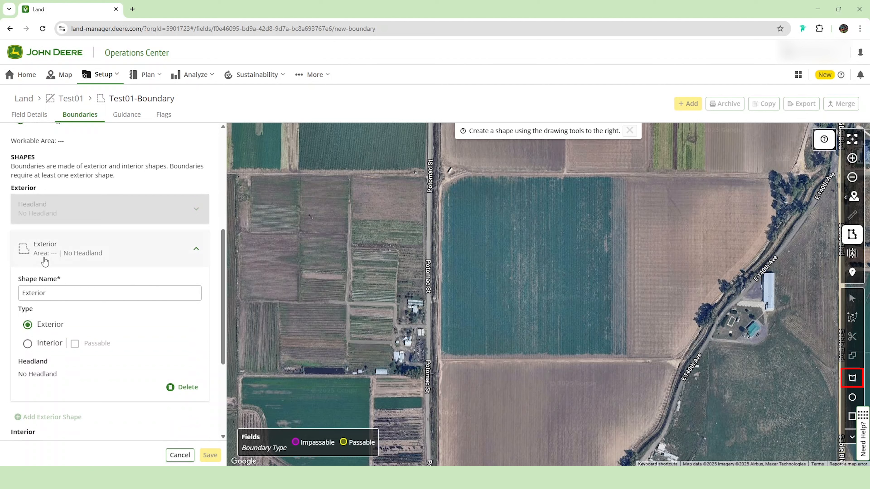
left_click(852, 378)
left_click(466, 175)
left_click(625, 175)
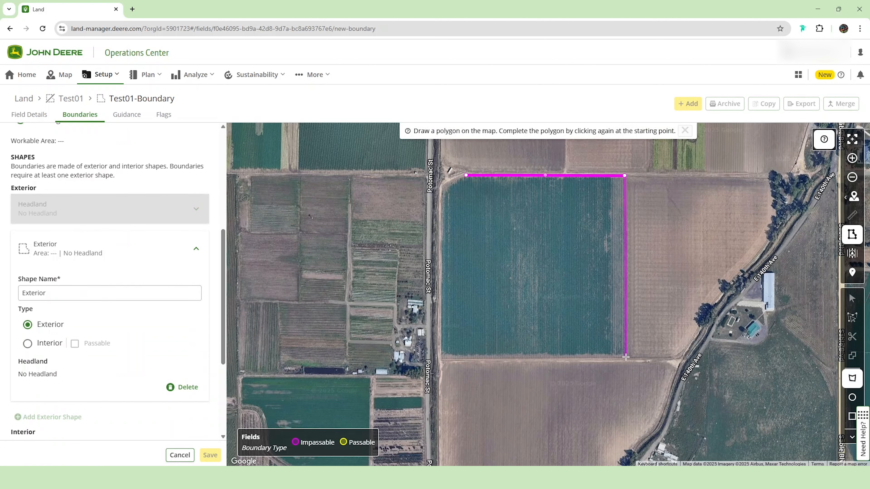
left_click(626, 357)
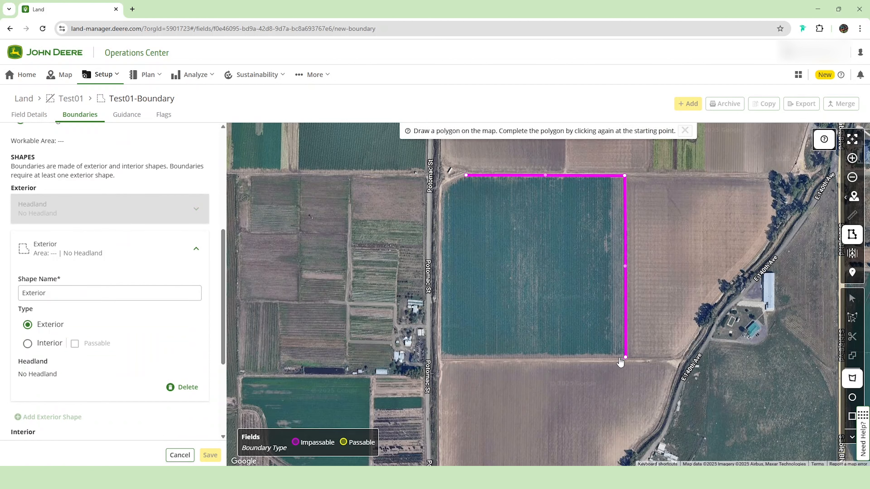
left_click(439, 359)
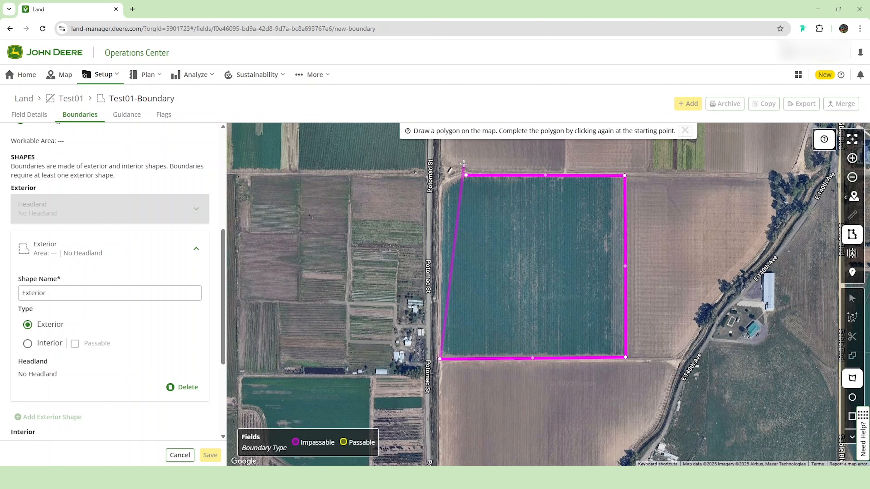
left_click(439, 187)
left_click(466, 176)
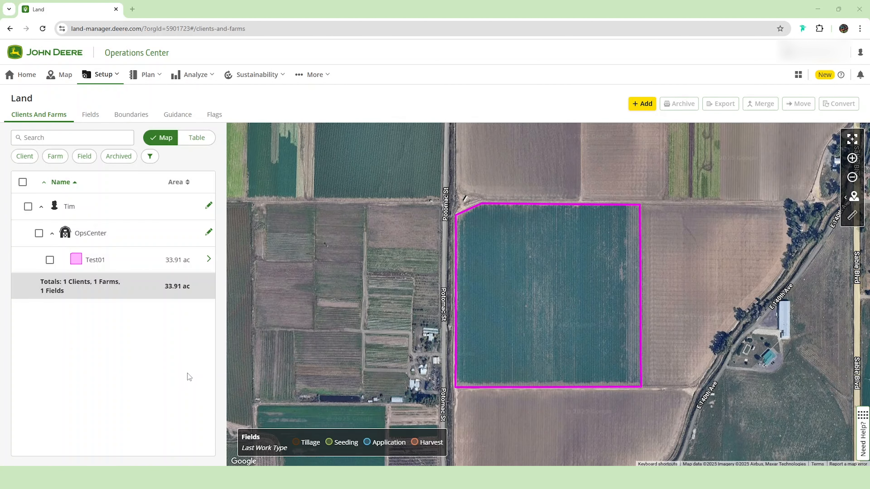
Step: Open Test01-Boundary and examine its details, exterior headland options and exterior shape
left_click(136, 119)
left_click(204, 207)
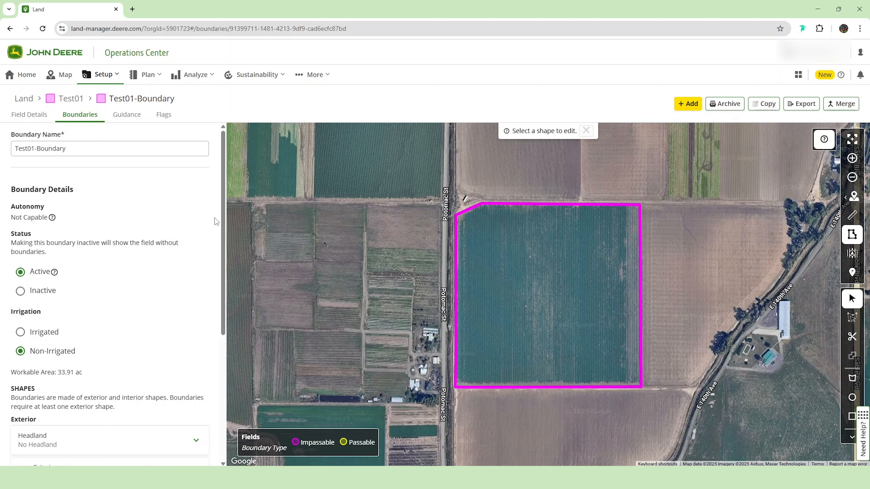
left_click_drag(222, 219, 221, 329)
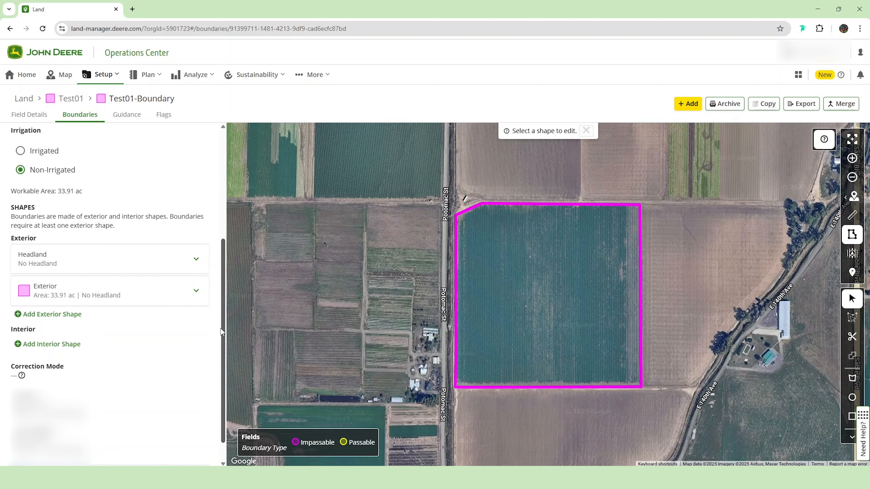
left_click(196, 259)
left_click(195, 313)
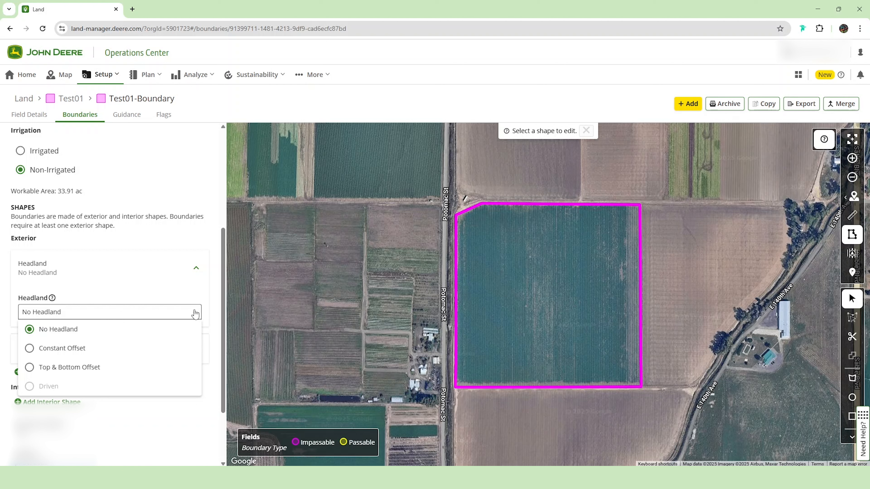
left_click(196, 273)
left_click(196, 269)
left_click(197, 298)
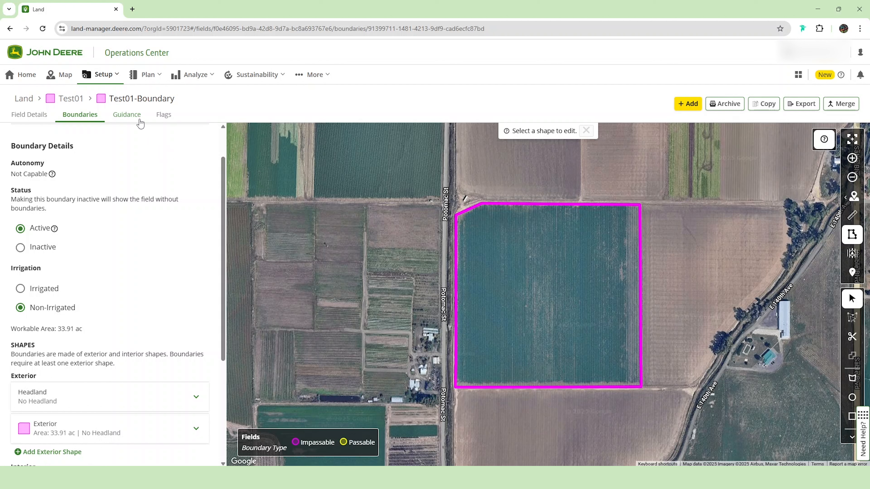
Step: Start a new AutoPath (Boundaries) guidance plan for the field Test01 with a 30 ft preview track spacing
left_click(140, 124)
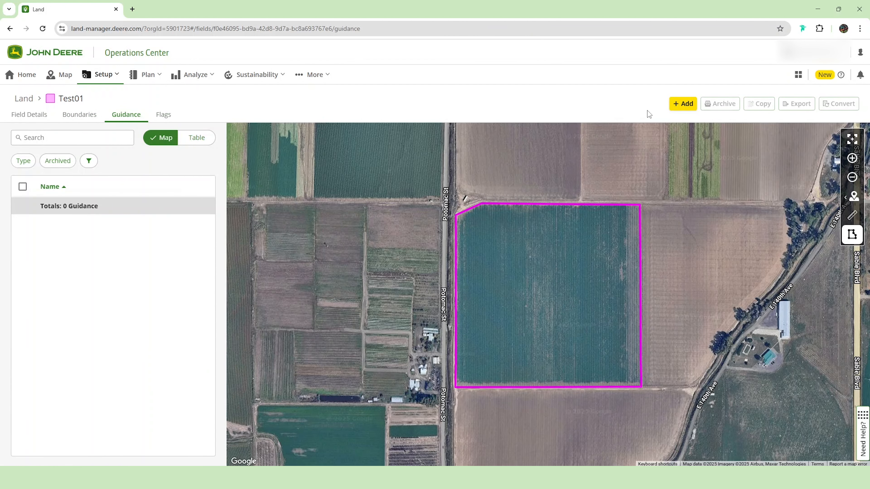
left_click(675, 109)
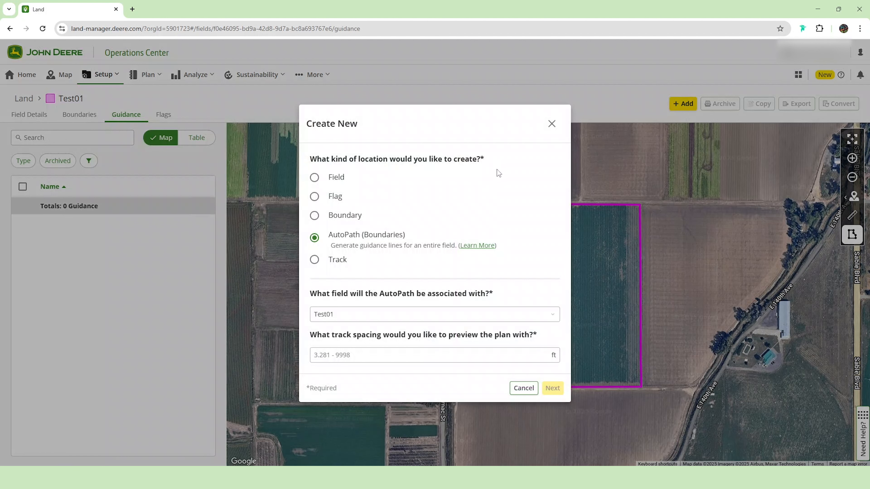
left_click(512, 355)
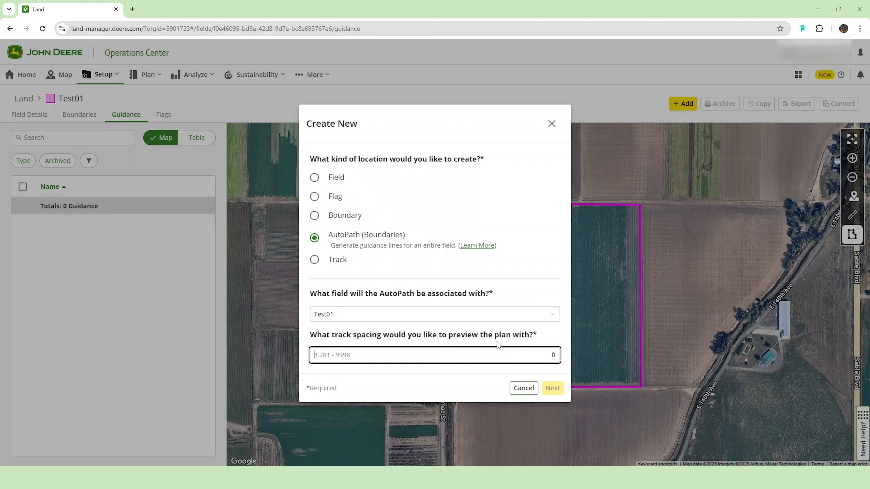
type("30")
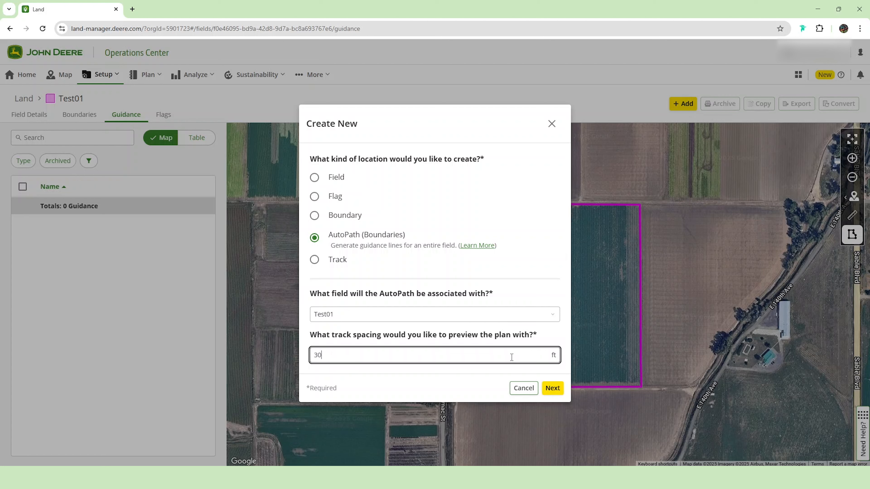
left_click(554, 394)
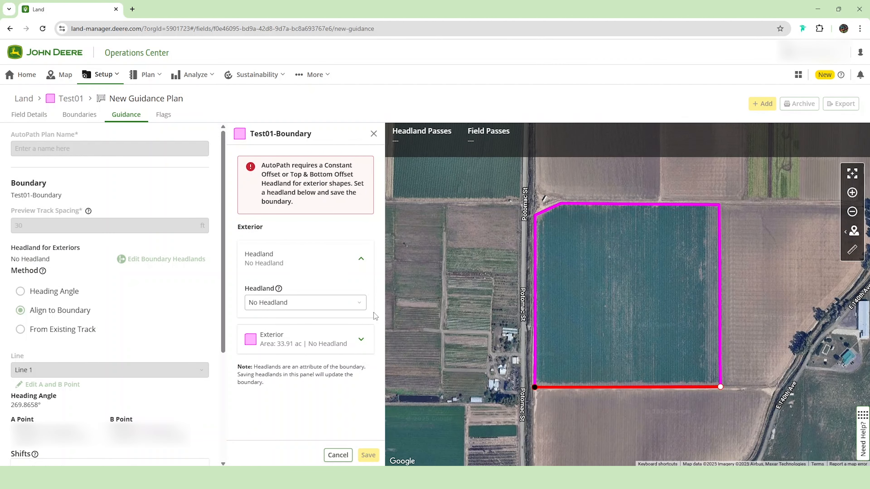
Step: Give the exterior of Test01-Boundary a Constant Offset headland of 60 ft and save the boundary
left_click(361, 306)
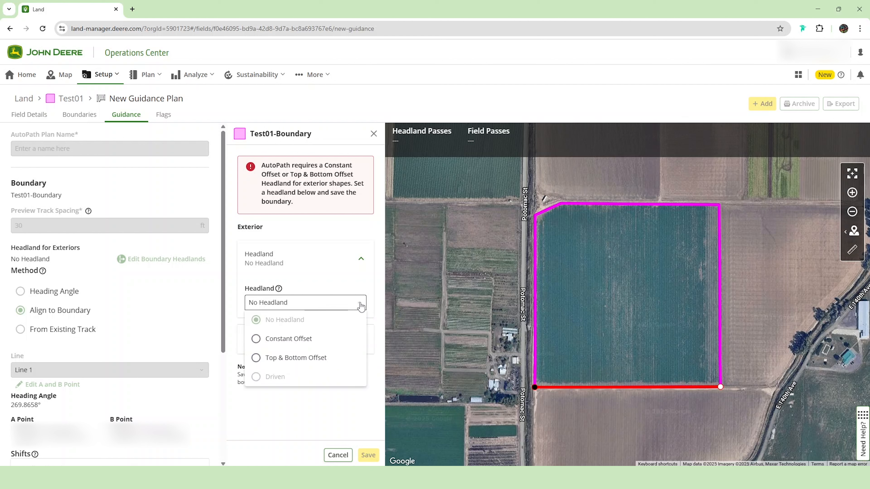
left_click(352, 345)
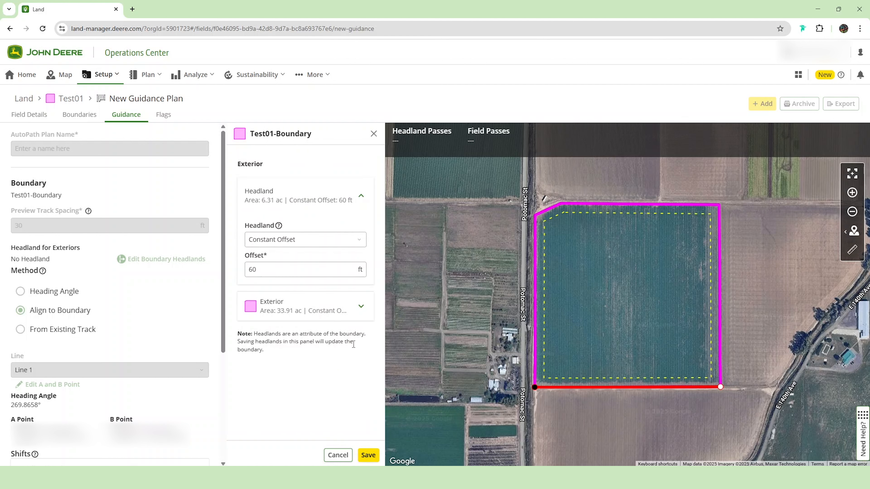
left_click(368, 456)
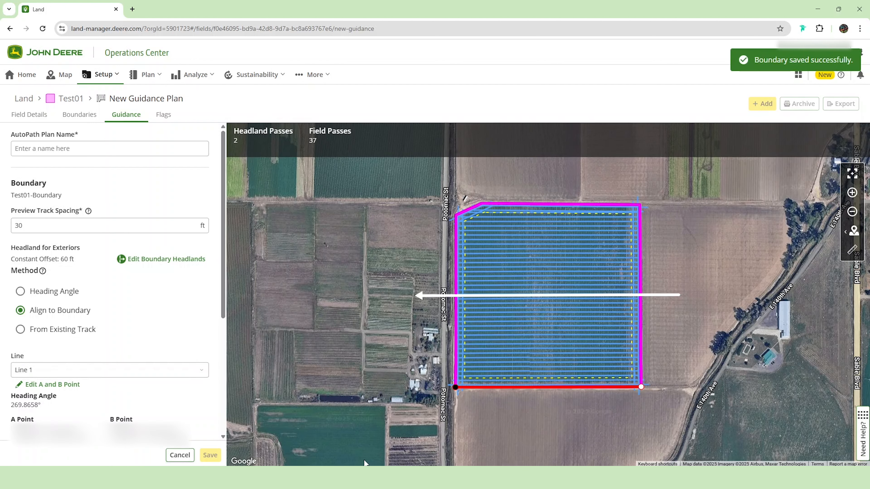
Step: Name the AutoPath plan Test12 and check the direction options for shifting its headland tracks
left_click(184, 151)
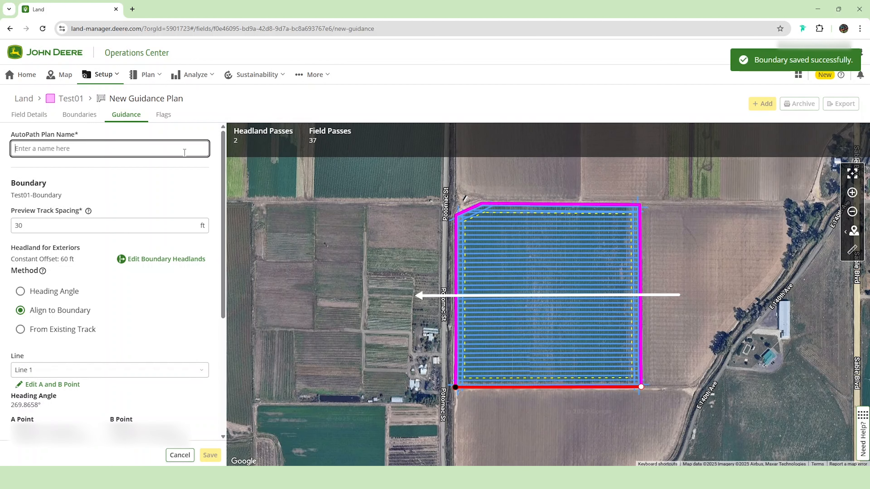
type("Test12")
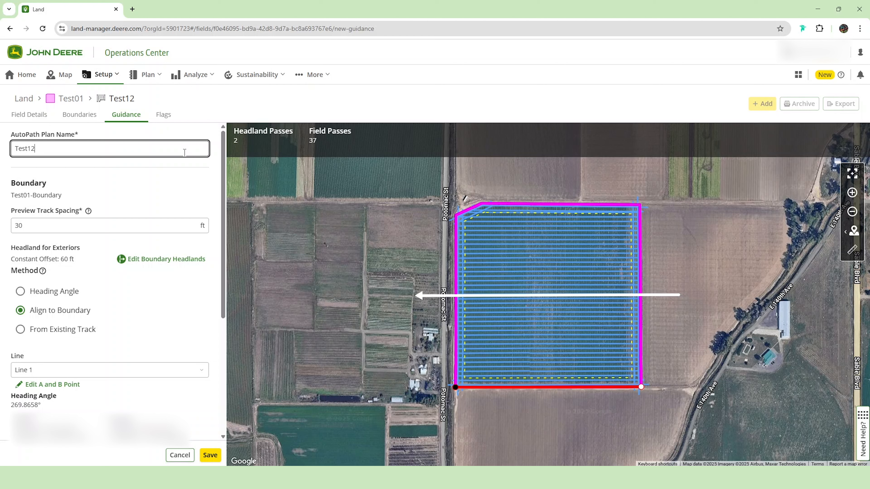
scroll(185, 179, "down", 5)
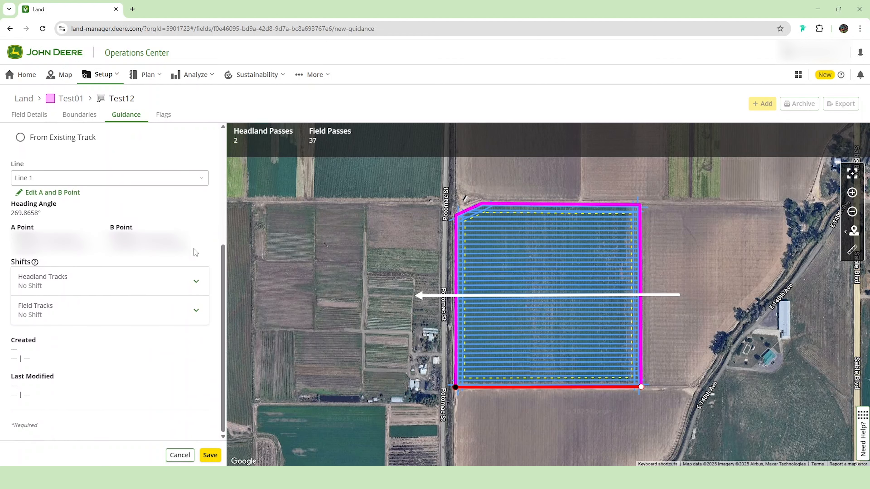
left_click(196, 283)
left_click(197, 334)
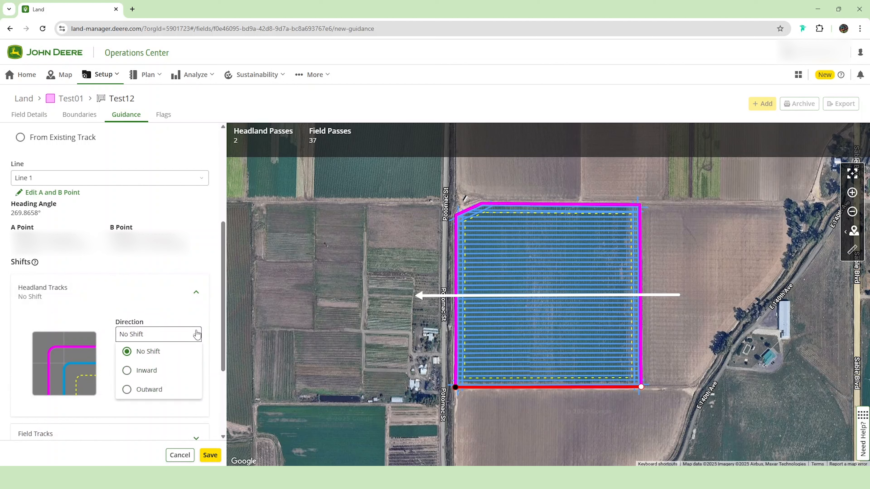
left_click(197, 334)
left_click(196, 292)
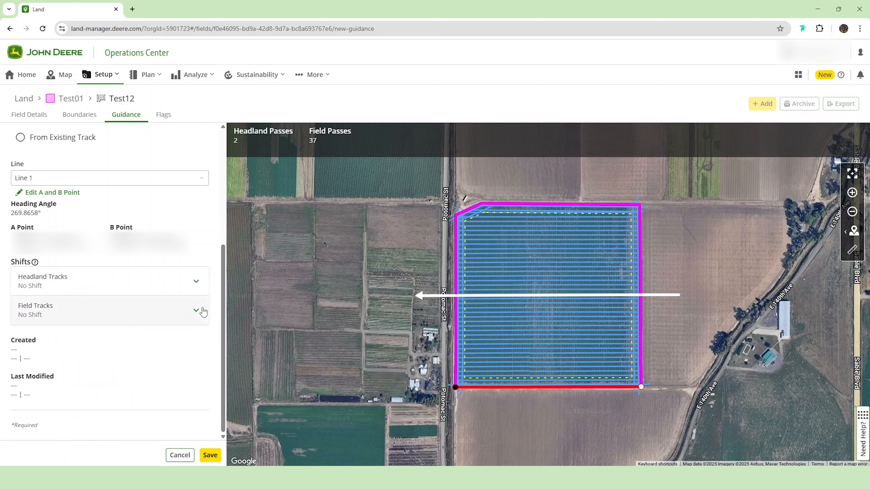
Step: Check the direction options for shifting the field tracks and save the AutoPath plan
left_click(198, 315)
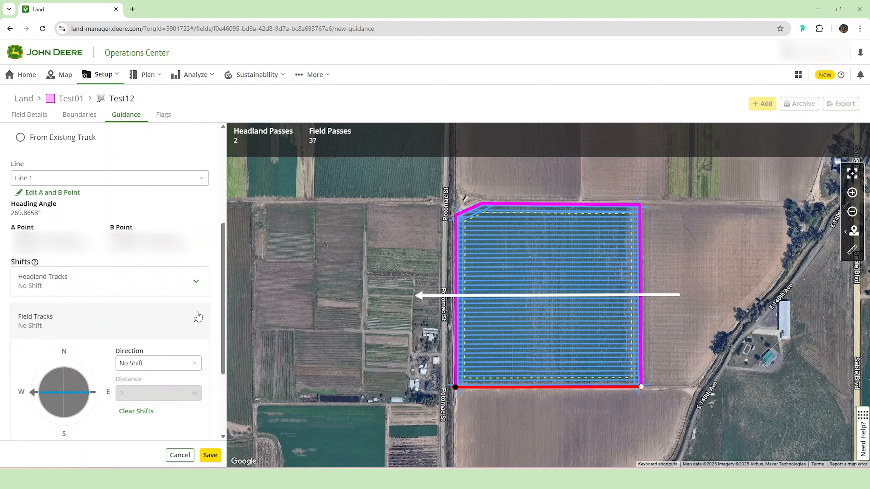
left_click(195, 364)
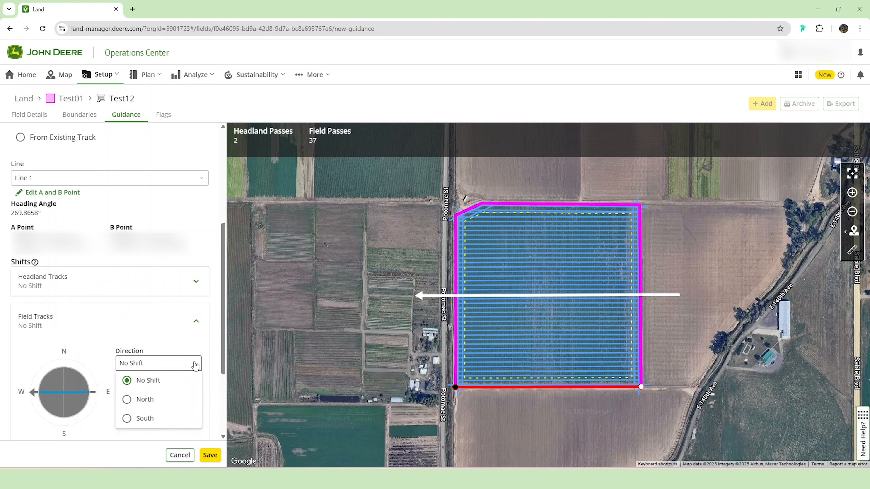
left_click(196, 365)
left_click(195, 321)
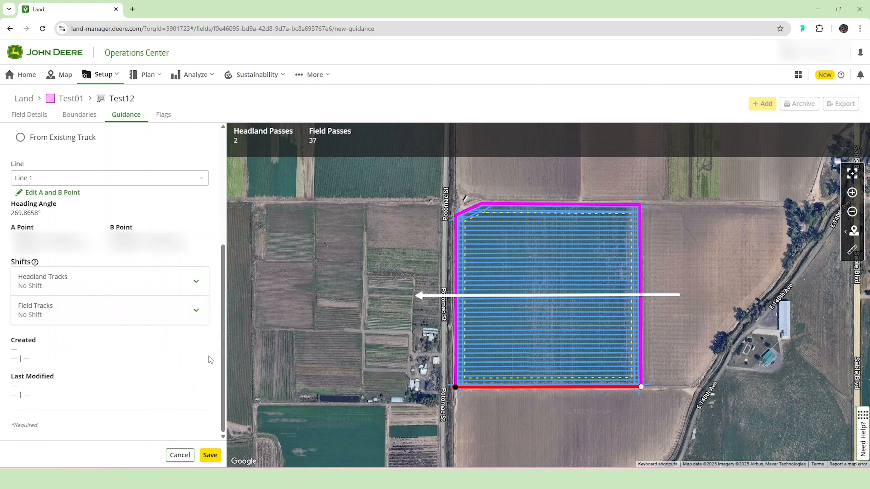
left_click(210, 456)
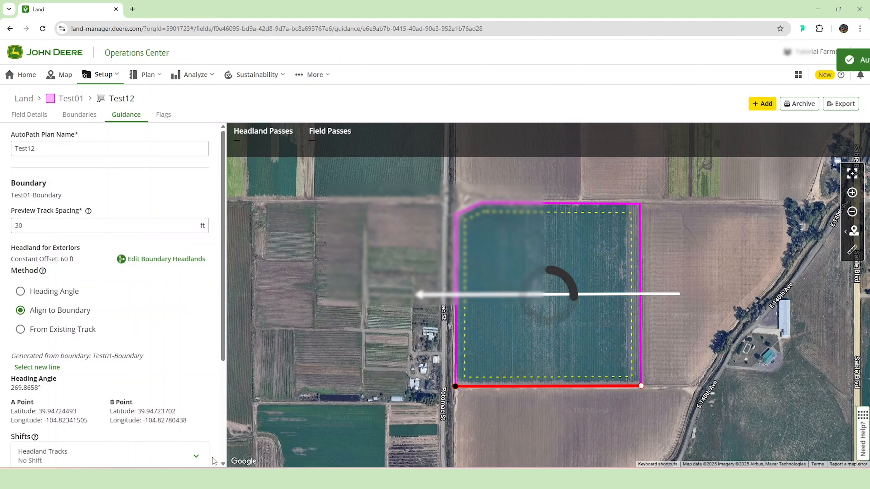